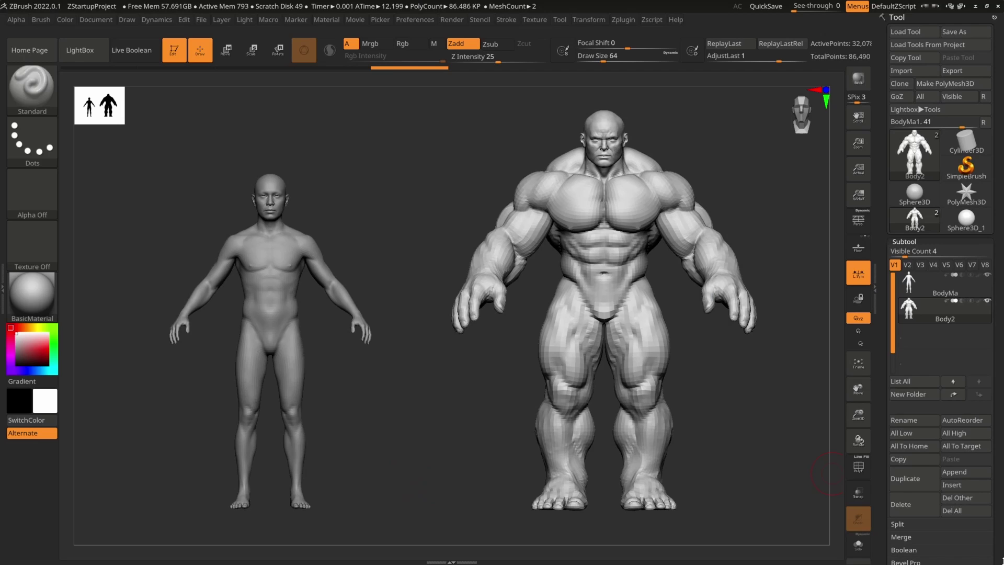
Step: Orbit the ZBrush view around both figures, then return to a straight front view
drag(743, 485, 716, 492)
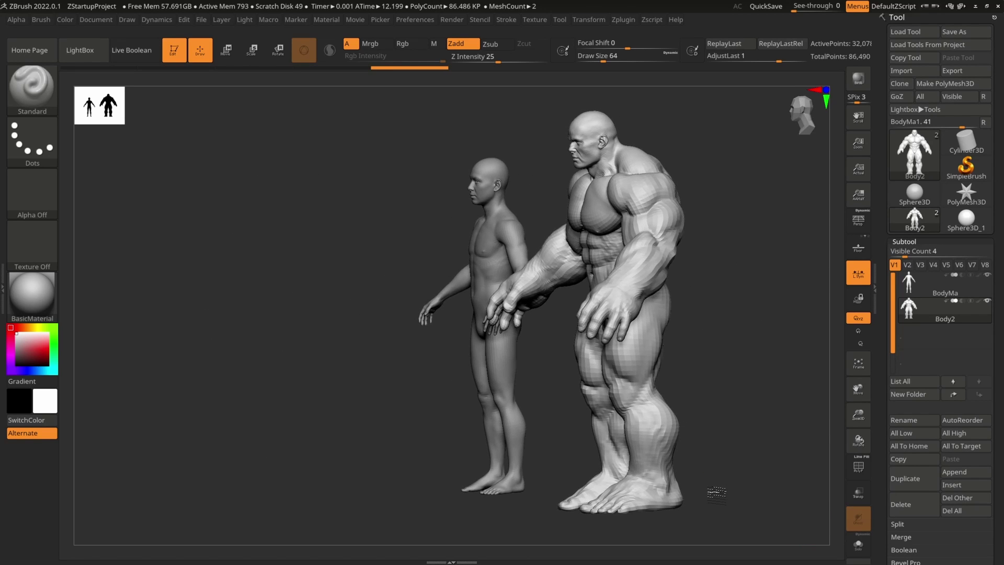
shift+drag(720, 303, 718, 280)
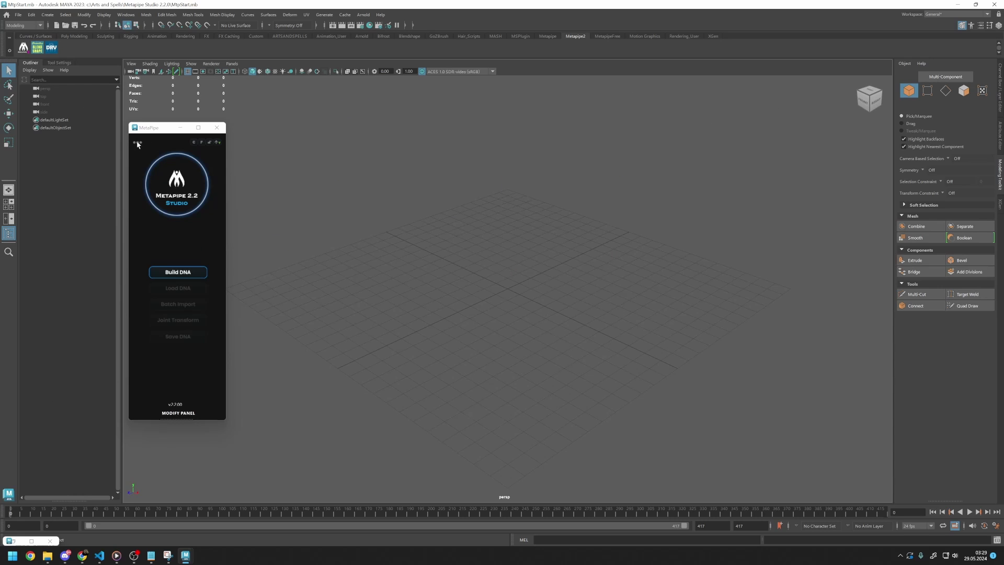
Step: Start from the custom head Starter Scene and load its DNA
click(136, 143)
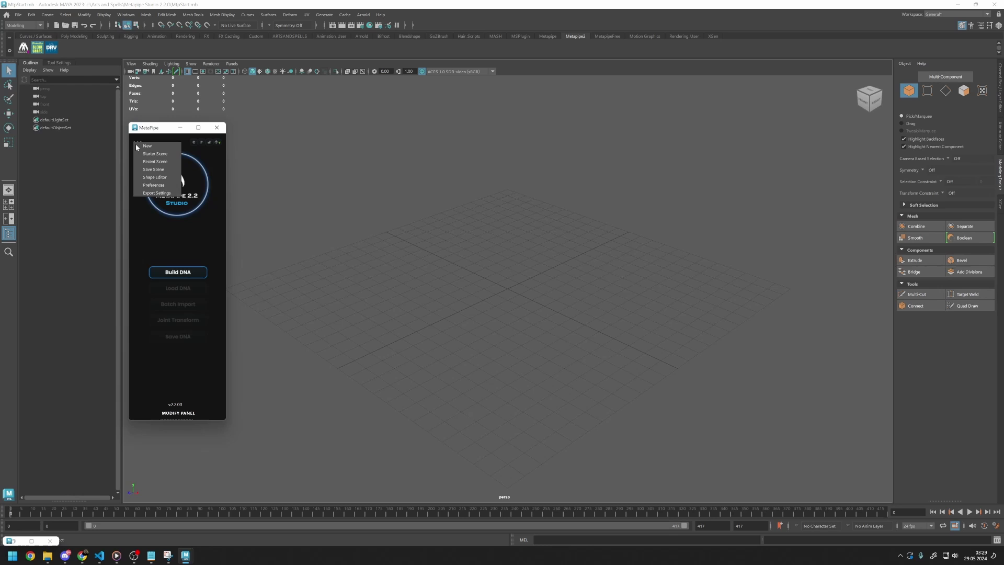
click(139, 152)
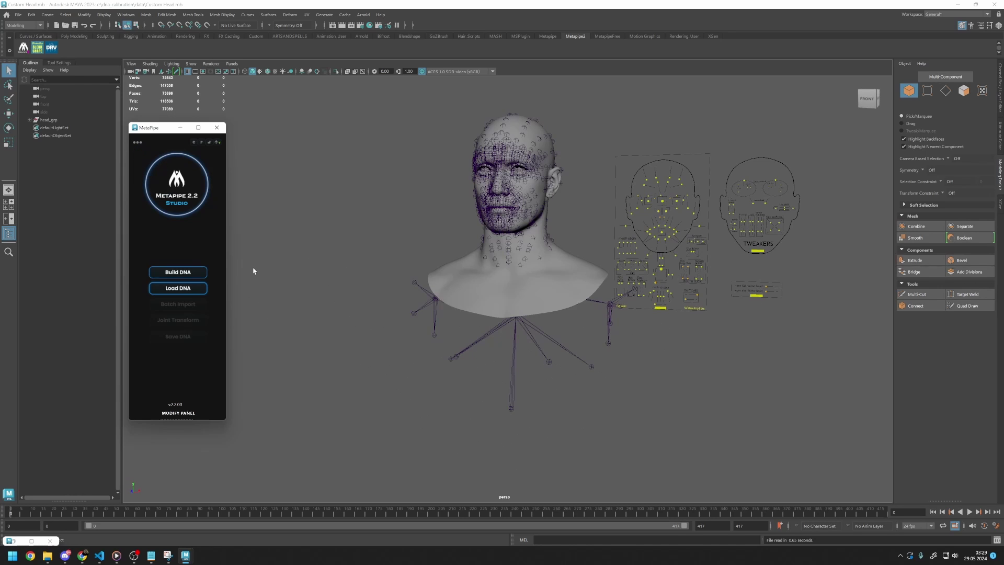
click(192, 293)
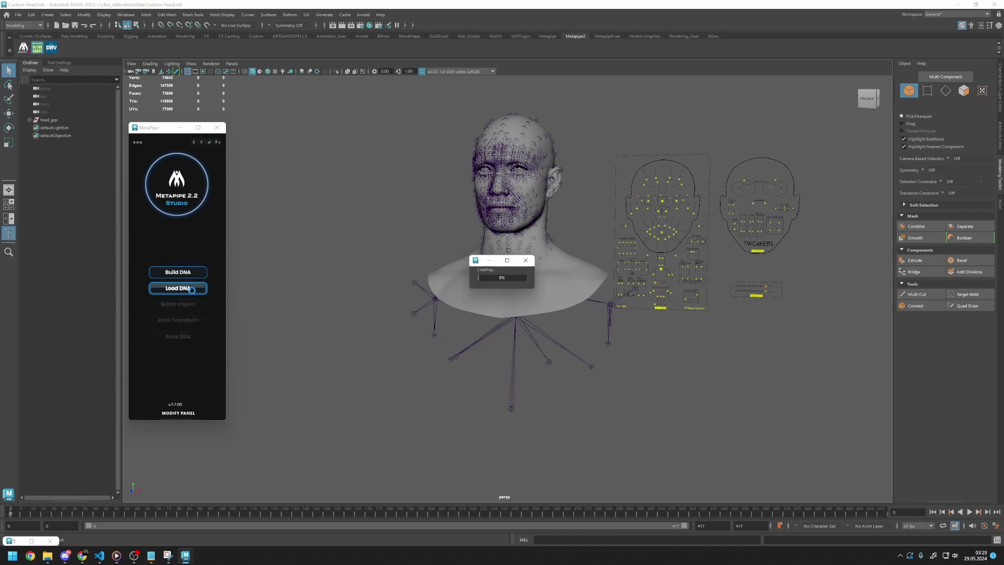
Step: Batch import Body2.obj and Eye_Balls.obj into the scene
click(189, 304)
click(111, 98)
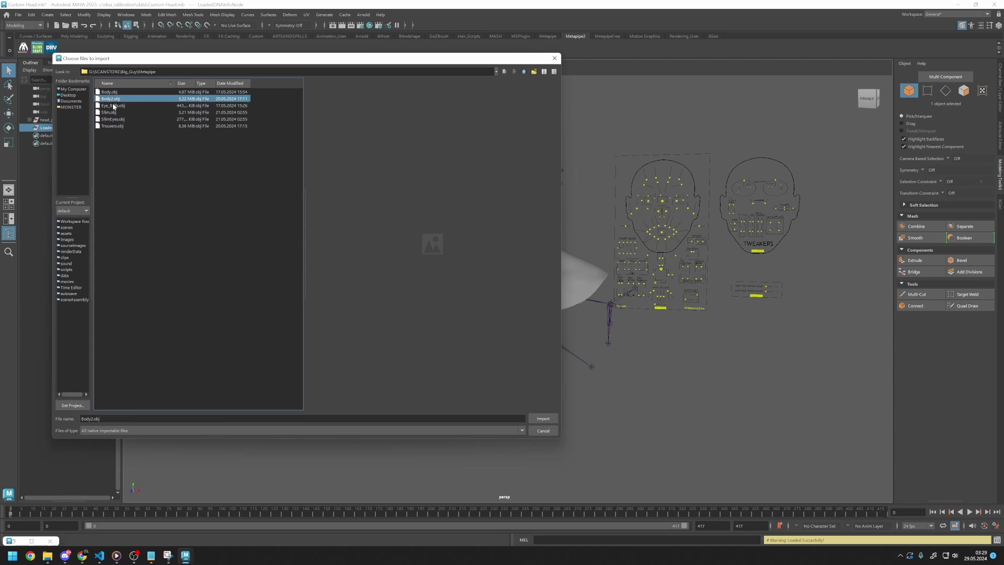
ctrl+click(112, 105)
click(542, 419)
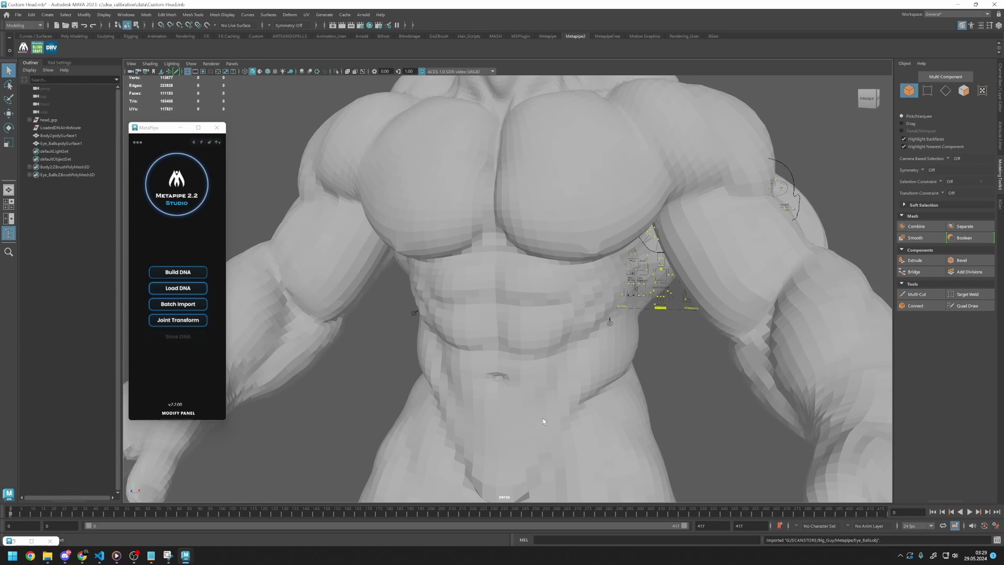
scroll(539, 371, down, 8)
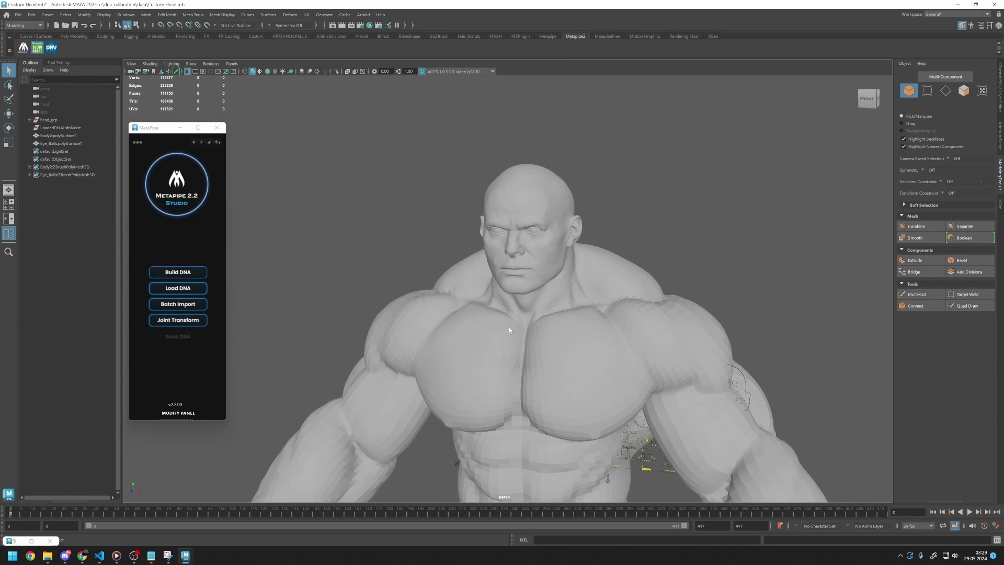
Step: Select Body2 and Eye_Balls and run Joint Transform to fit the head rig to them
click(477, 317)
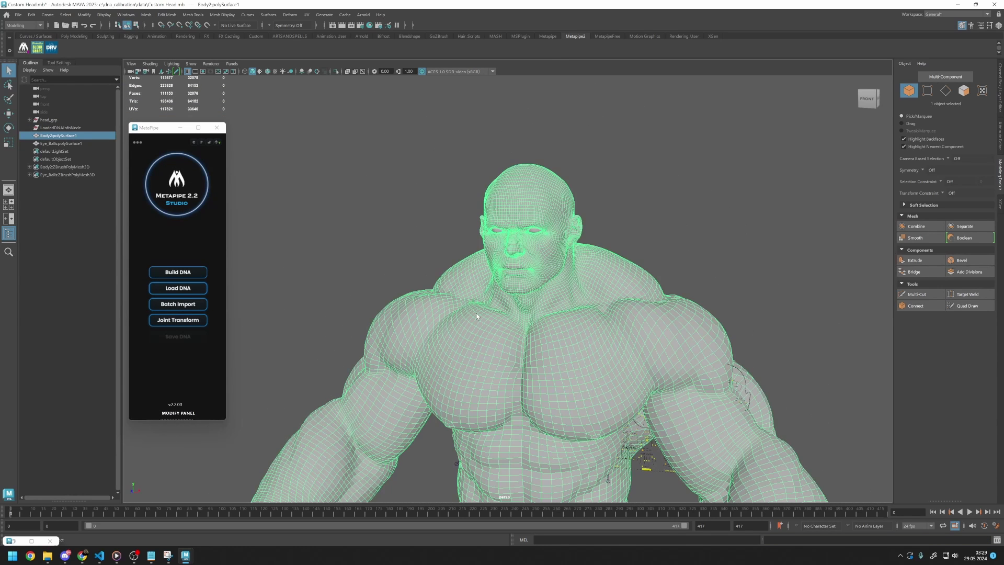
shift+click(496, 232)
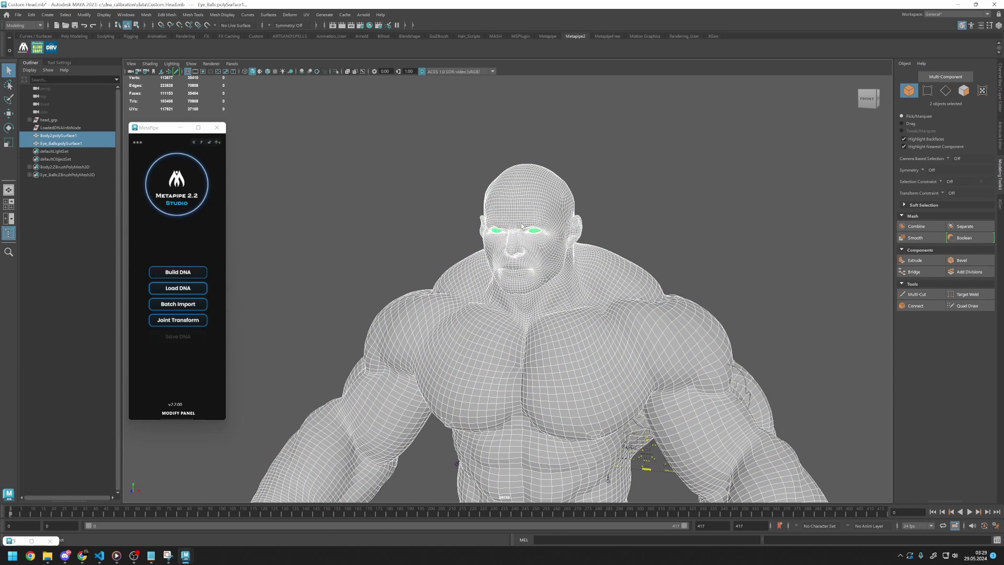
click(188, 324)
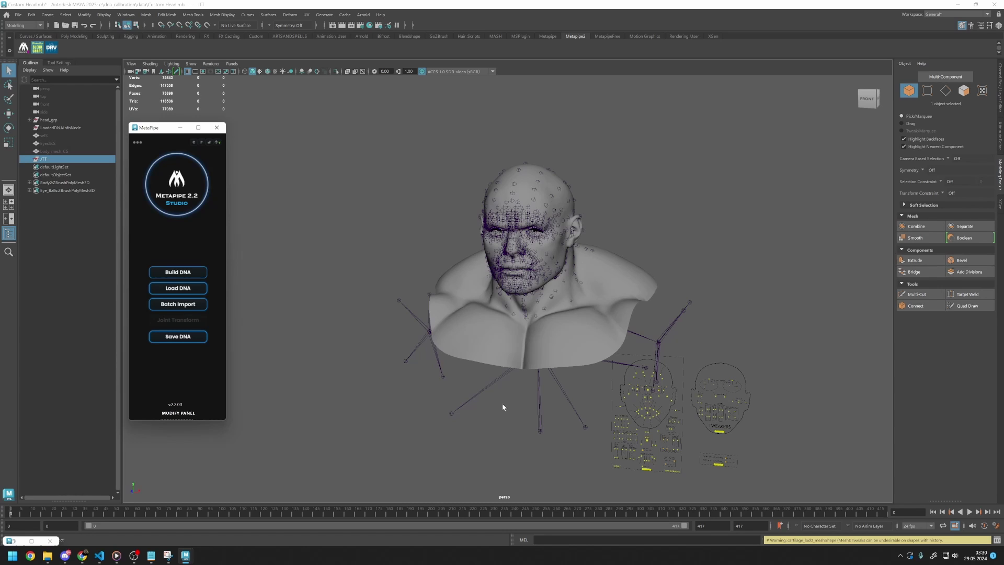
Step: Save the modified head DNA over the existing file and frame the head in the viewport
click(170, 337)
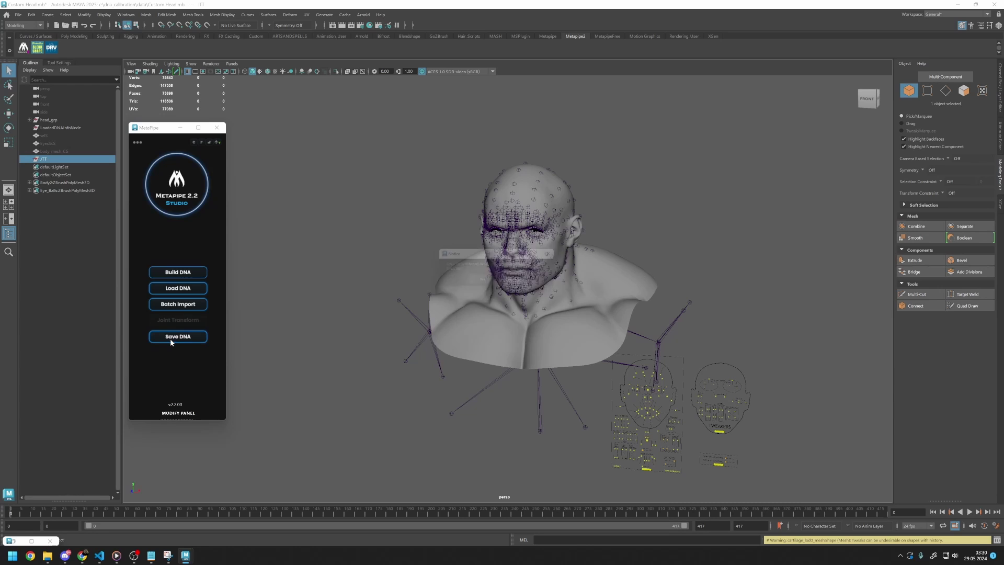
click(484, 282)
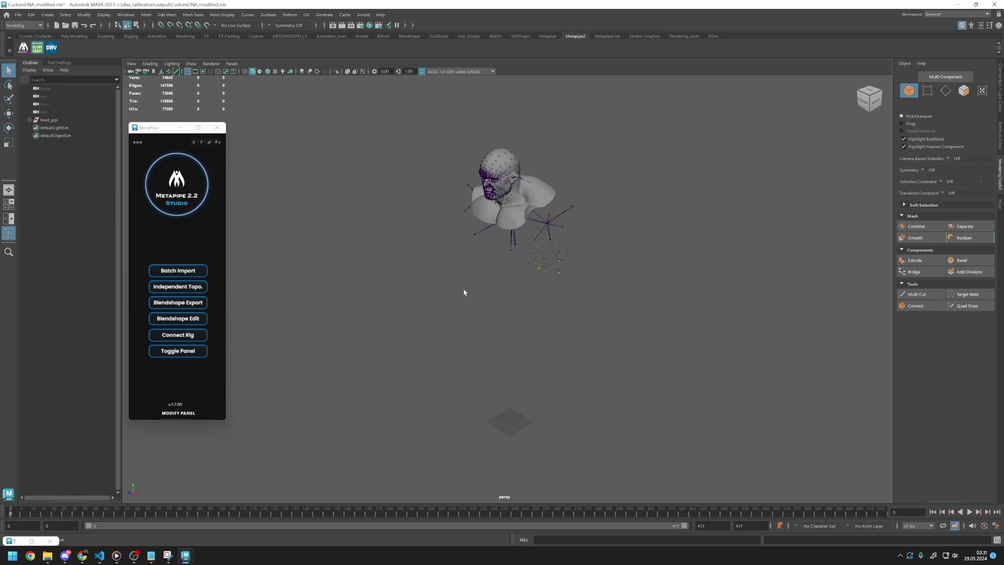
alt+drag(464, 292, 471, 316)
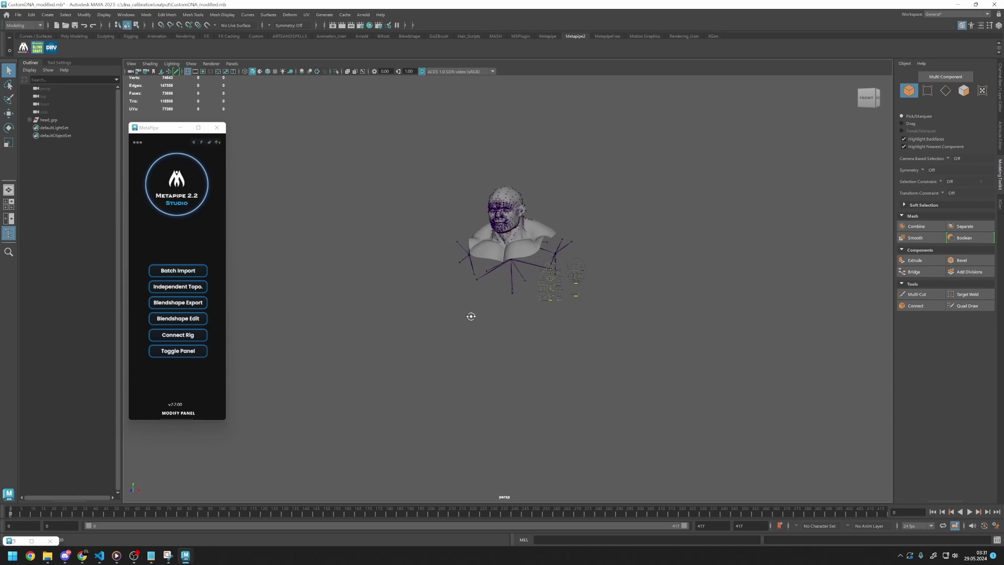
scroll(489, 285, up, 4)
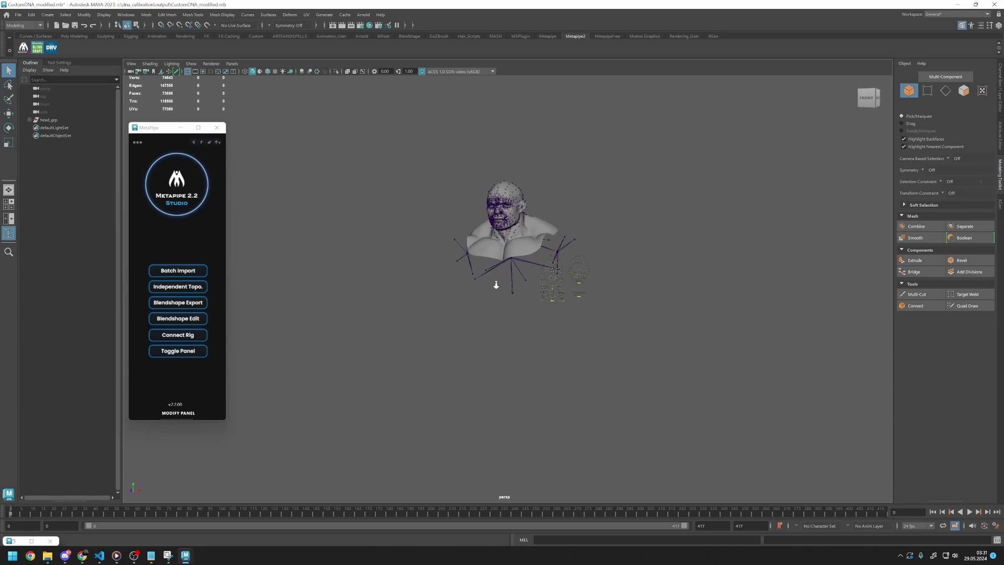
Step: Prepare the head rig for export and clear the selection
click(193, 353)
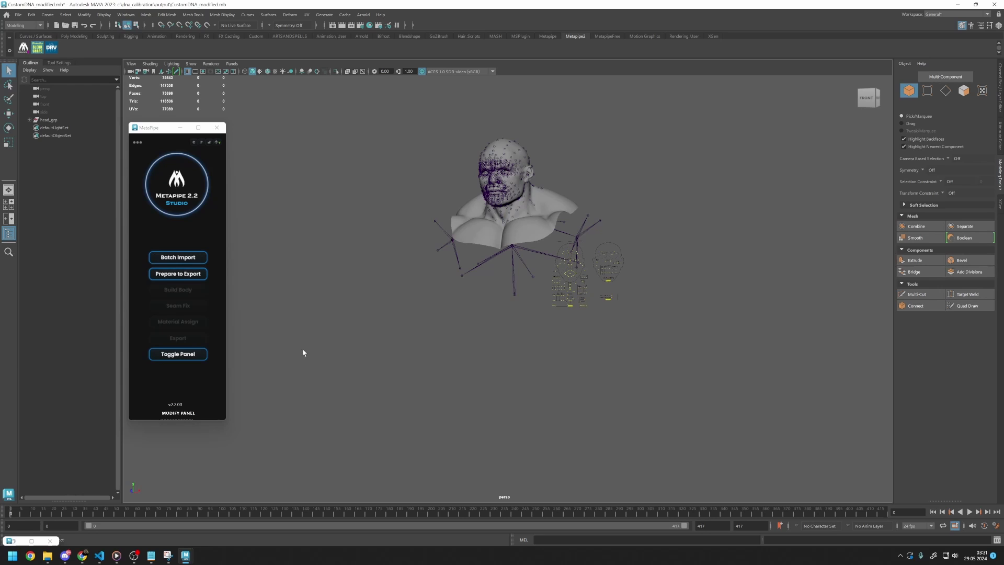
click(194, 276)
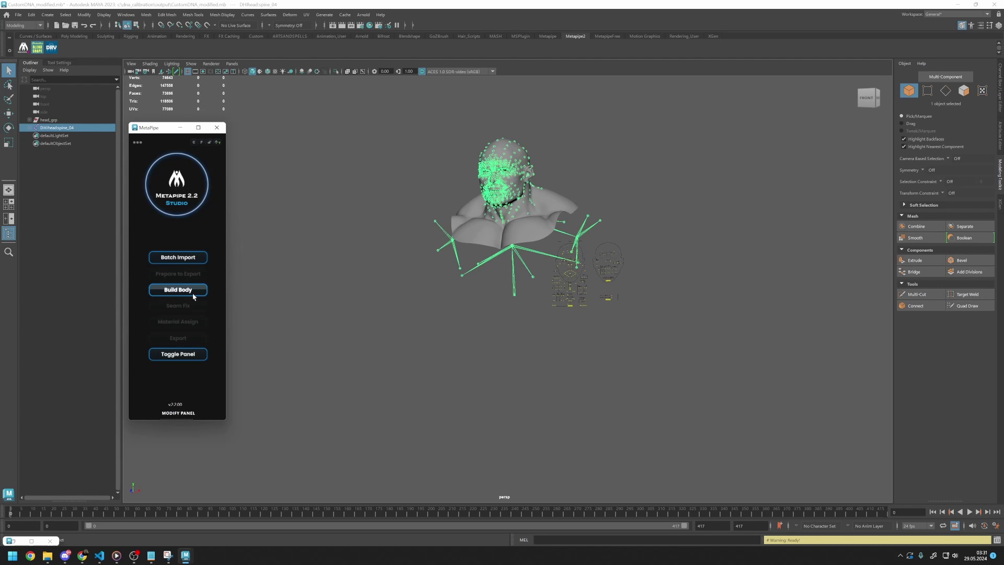
drag(265, 302, 282, 327)
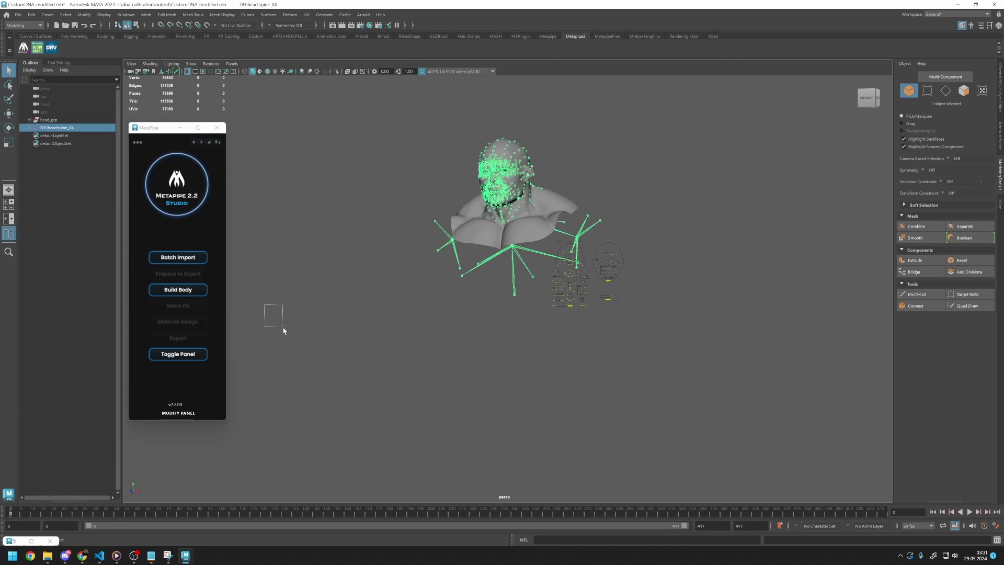
Step: Generate the ssBodyTemp body mesh, select it, and run Build Body on it
click(191, 291)
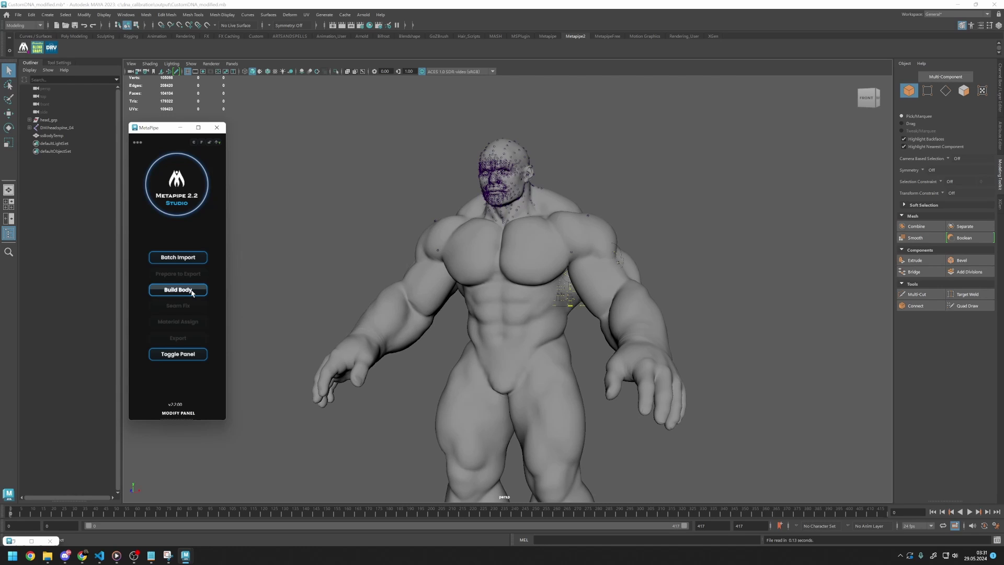
click(383, 306)
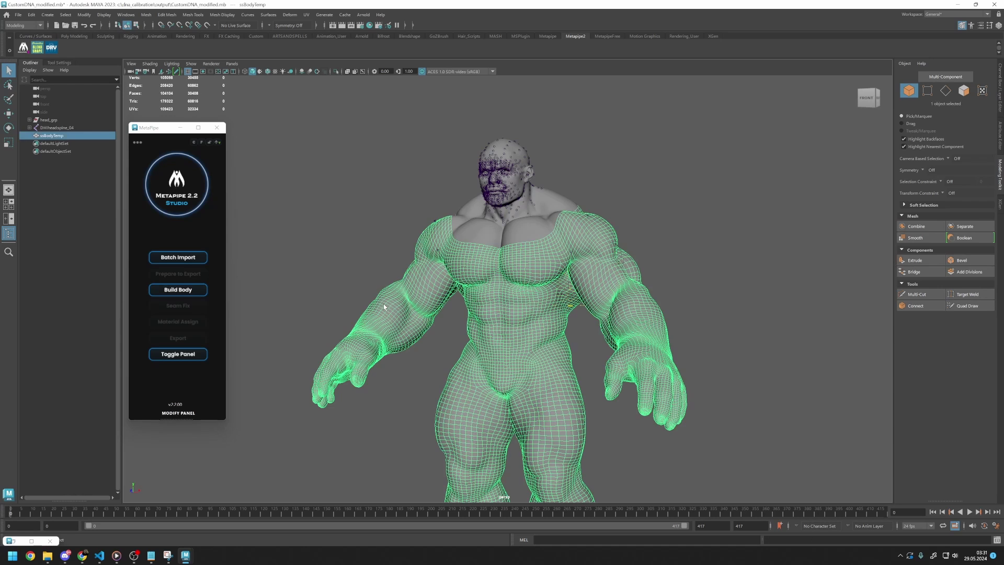
click(201, 292)
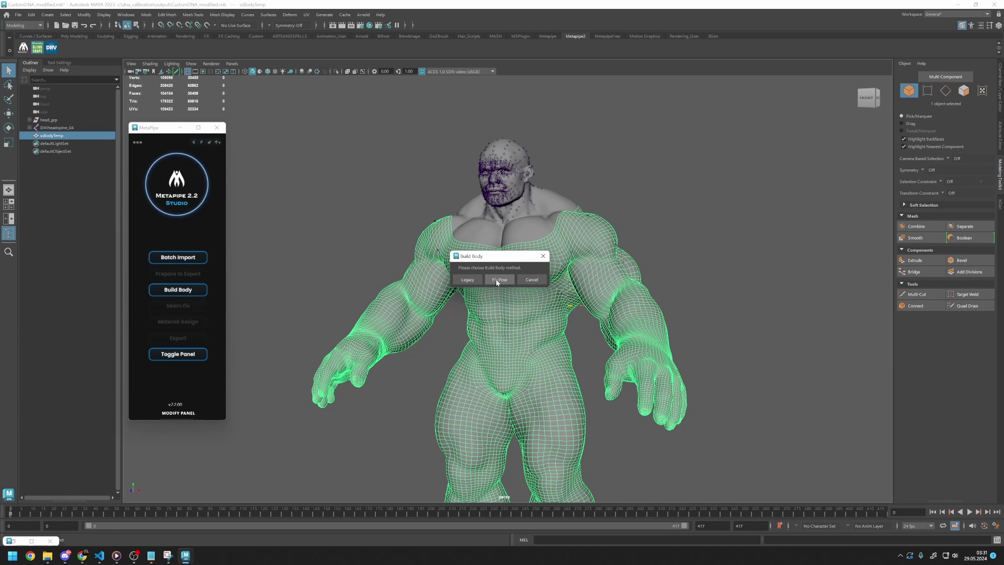
Step: Build the body with the Fix Pose method, then inspect the rigged body and head meshes
click(498, 280)
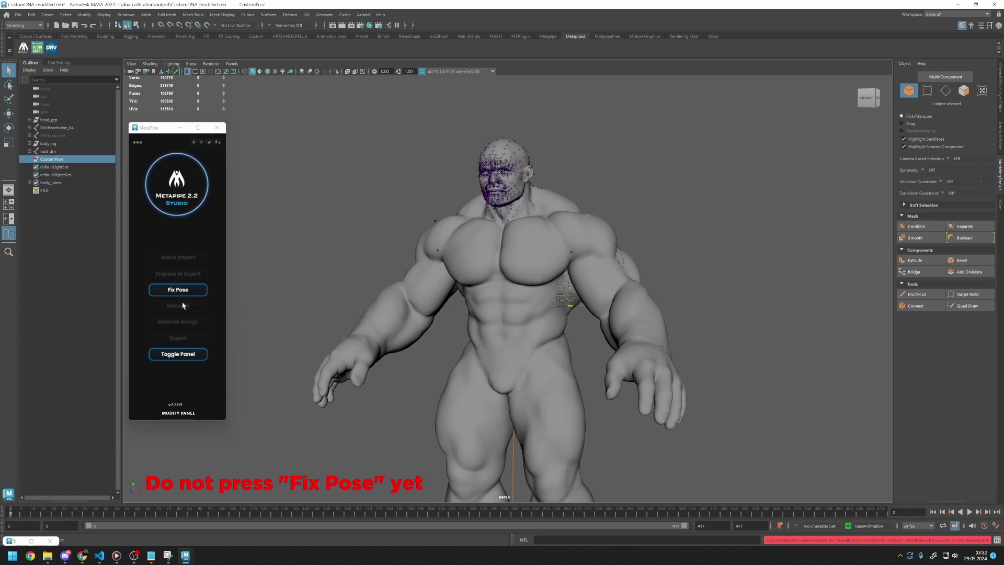
click(292, 321)
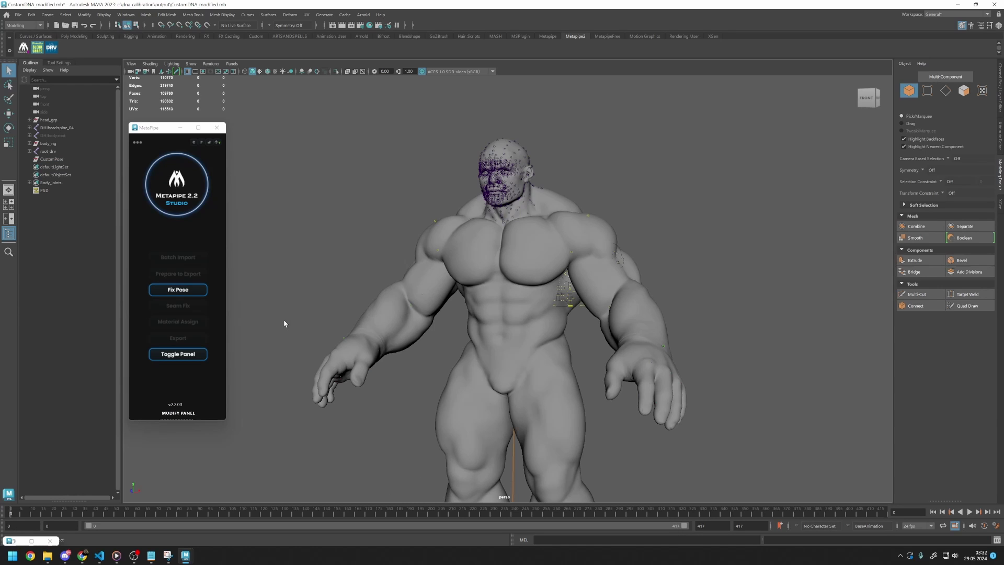
click(379, 313)
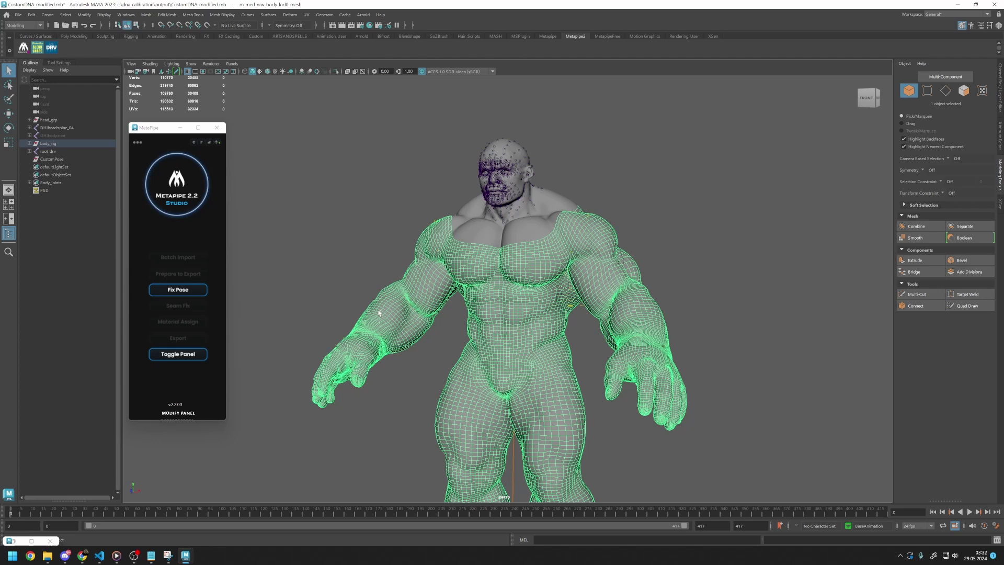
click(476, 203)
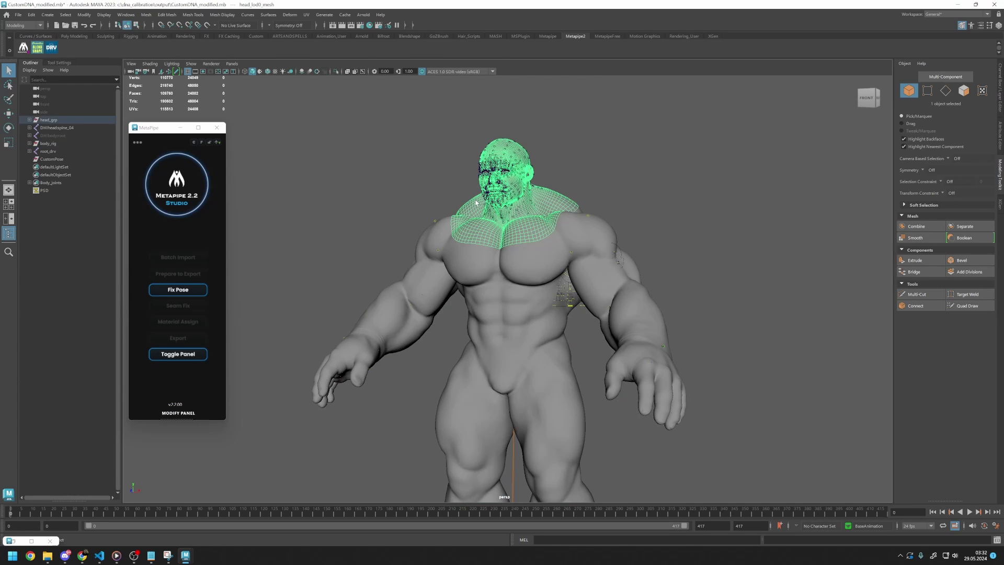
Step: Transfer the character onto the Scanstore topology preset using Independent Topo
key(F8)
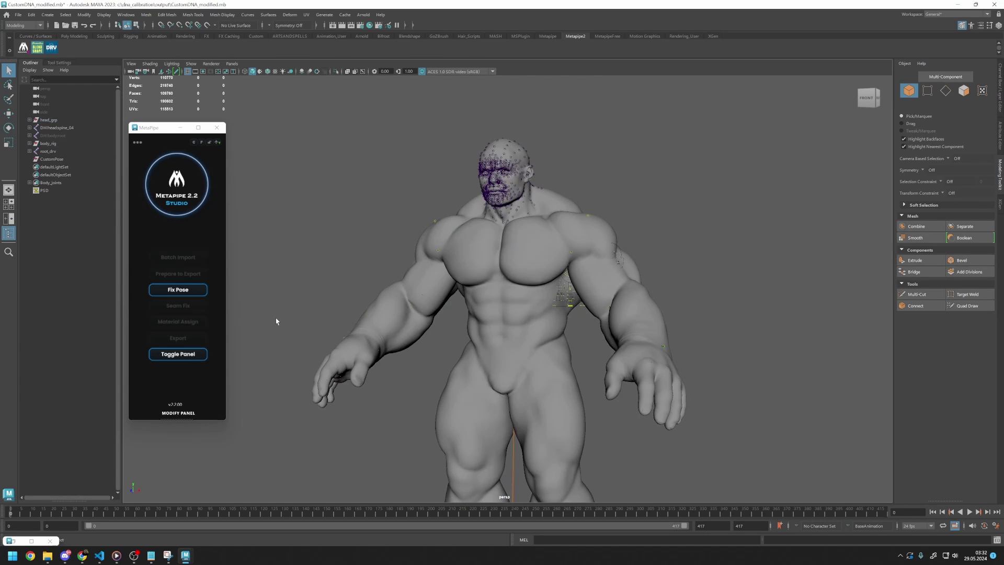
click(187, 355)
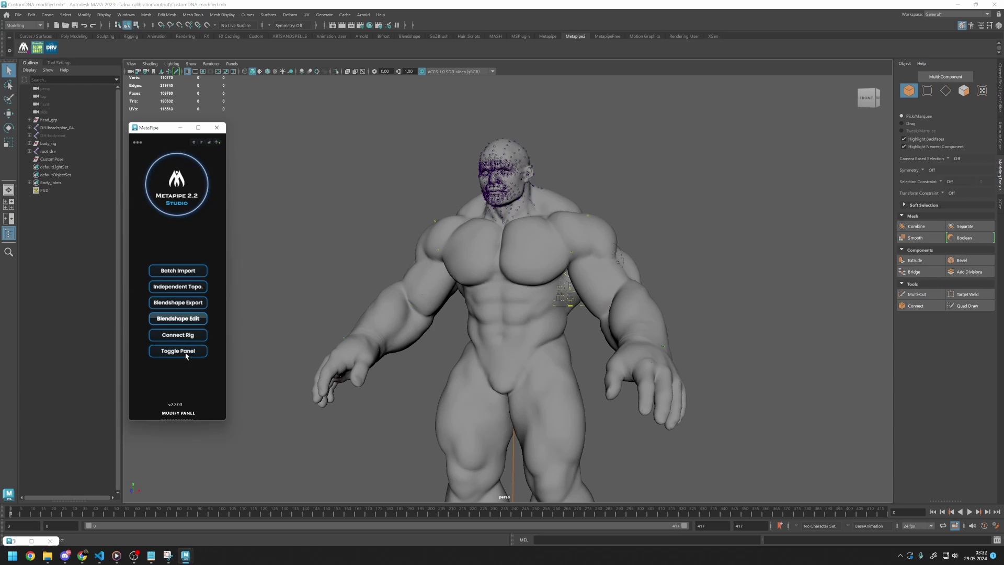
click(257, 293)
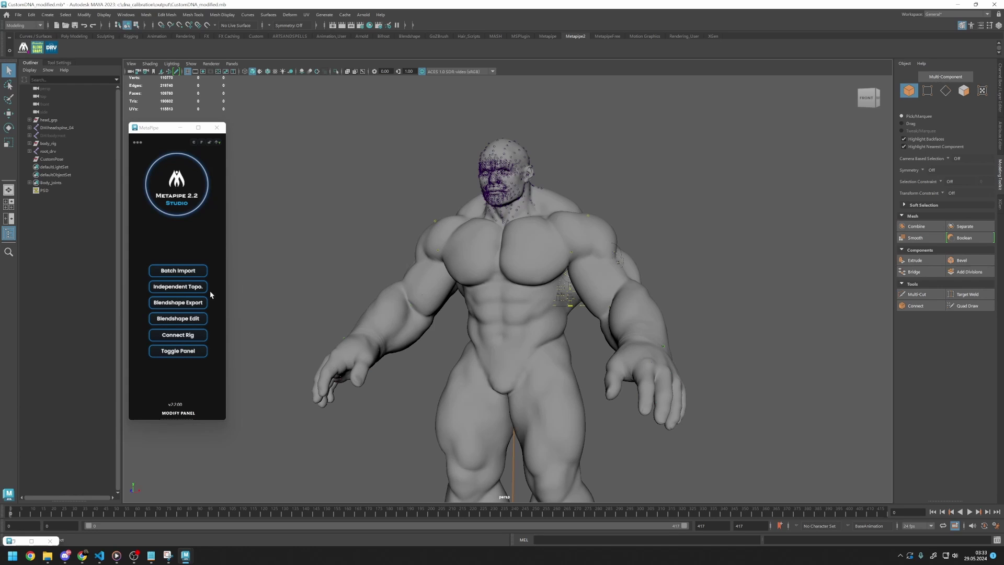
click(192, 290)
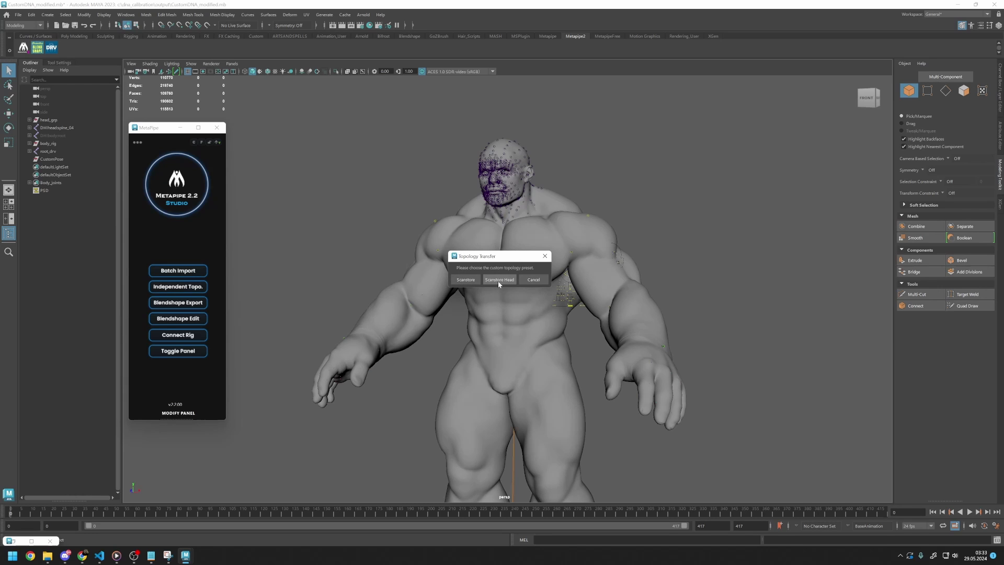
click(465, 280)
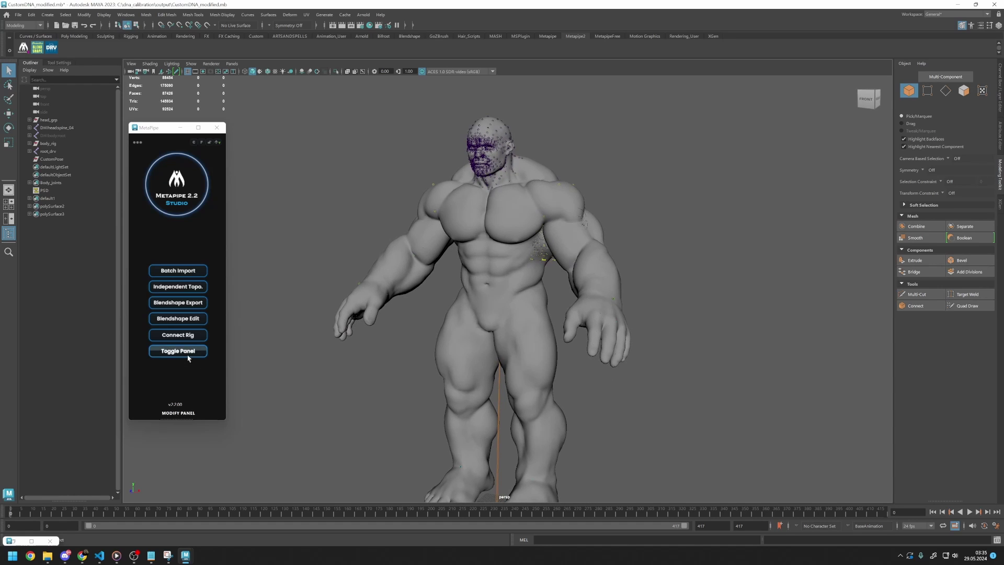
Step: Fix the pose of only the arms and legs to match the MetaHuman rig
click(189, 355)
click(270, 368)
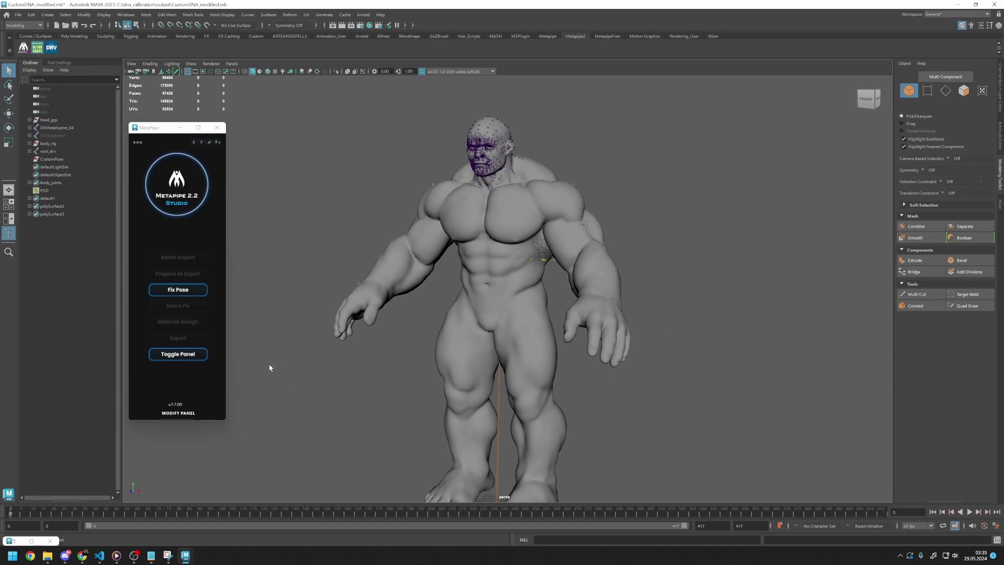
click(190, 294)
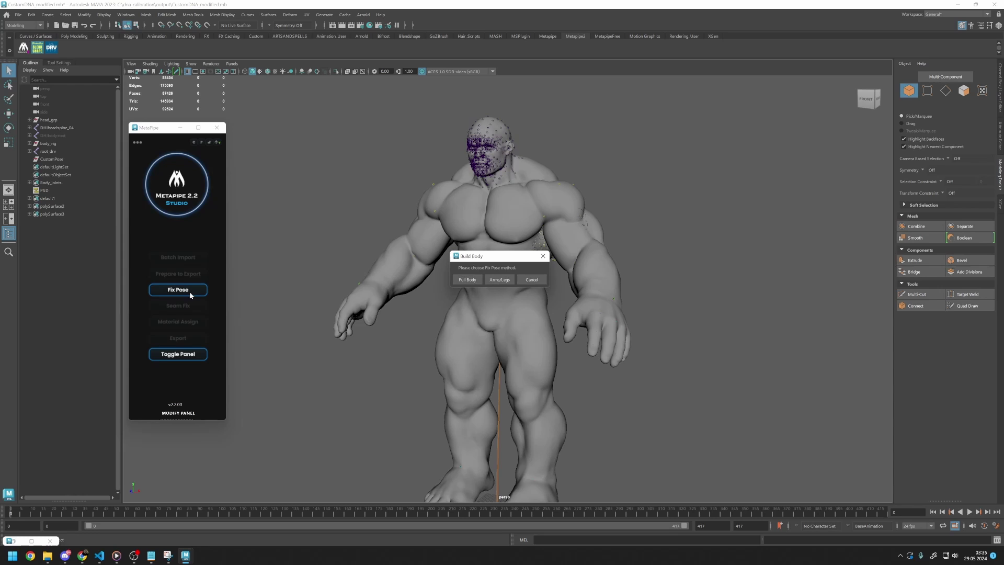
click(501, 279)
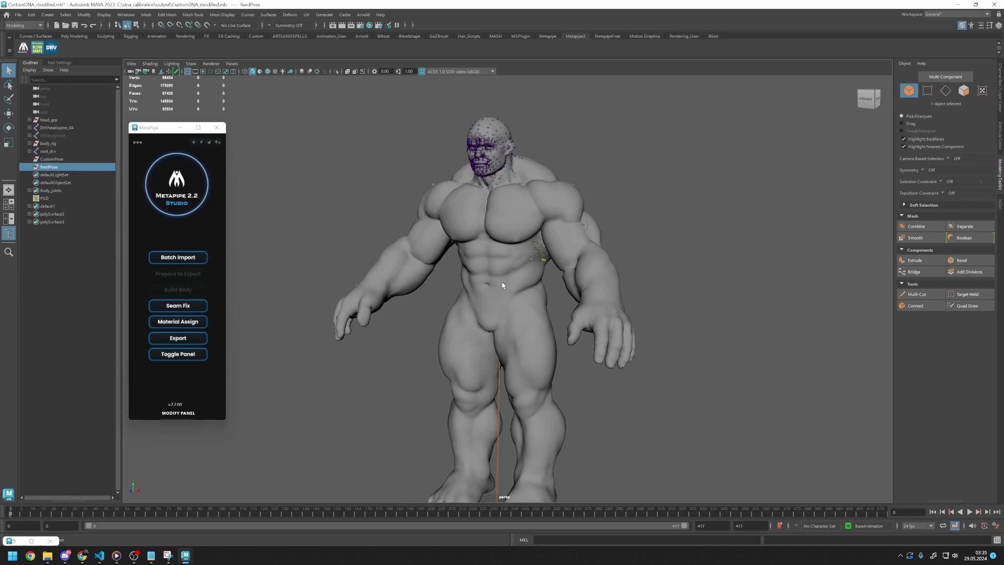
Step: Inspect the back and shoulders, then run Seam Fix on the head-body join and confirm
alt+drag(502, 285, 569, 321)
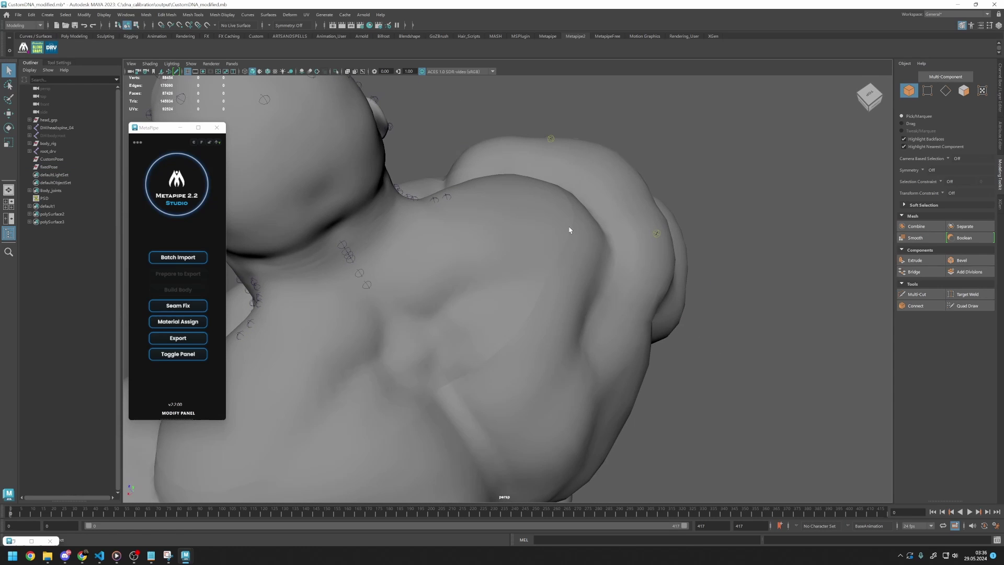
click(180, 305)
click(507, 277)
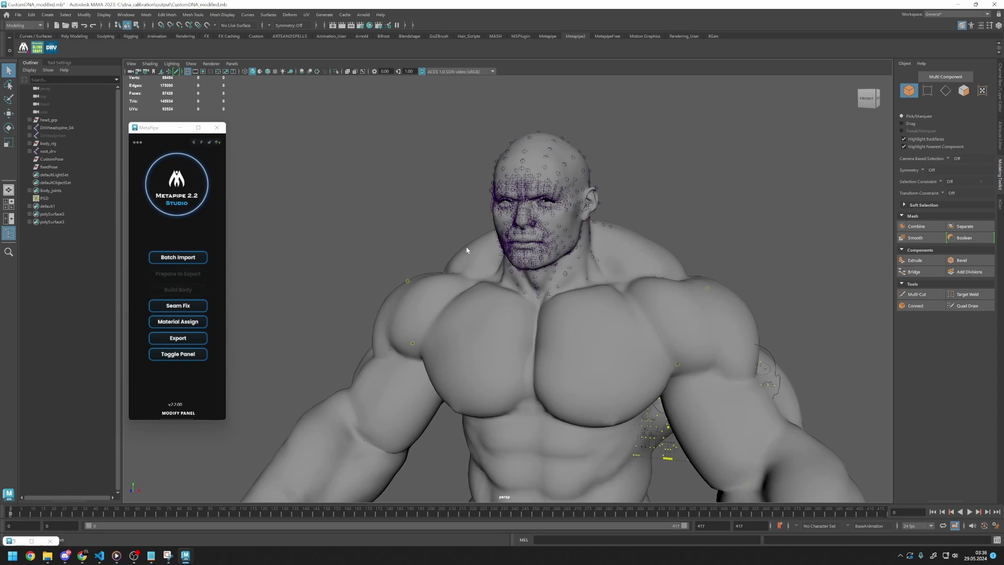
Step: Import vtxColorScs.jpg as vertex colours onto the head mesh via Paint Vertex Color Tool attribute maps
click(466, 247)
click(222, 15)
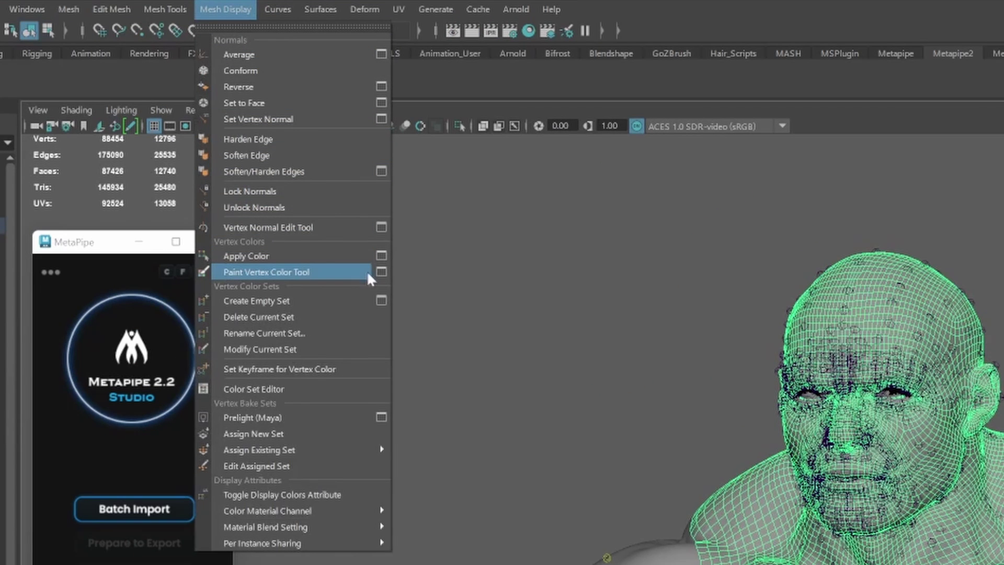
click(376, 272)
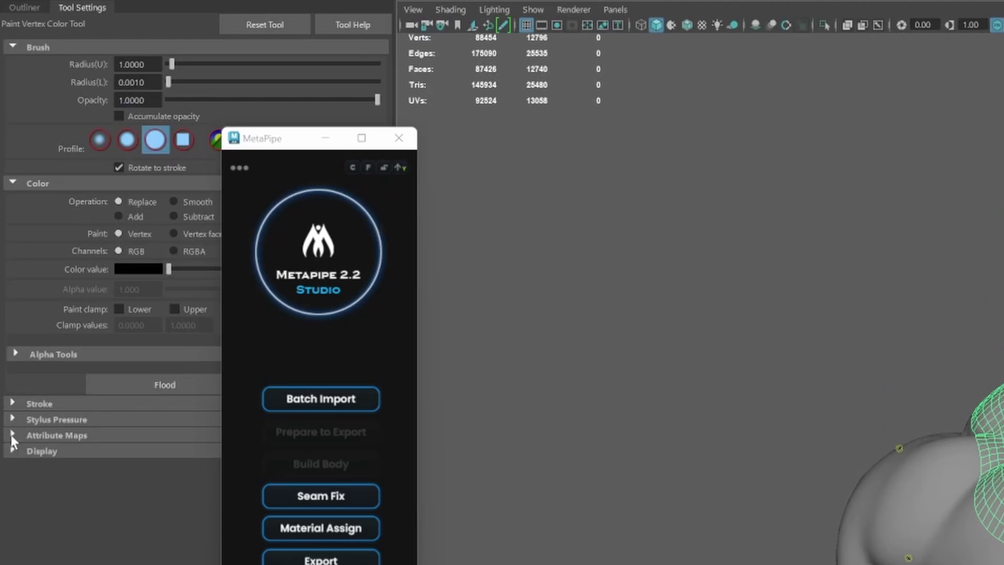
click(11, 435)
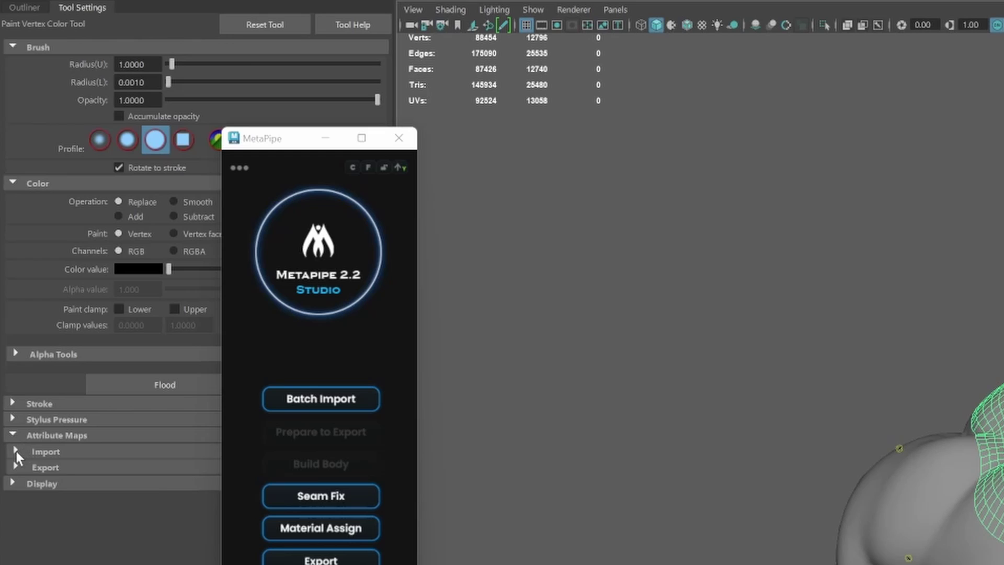
click(17, 451)
click(170, 477)
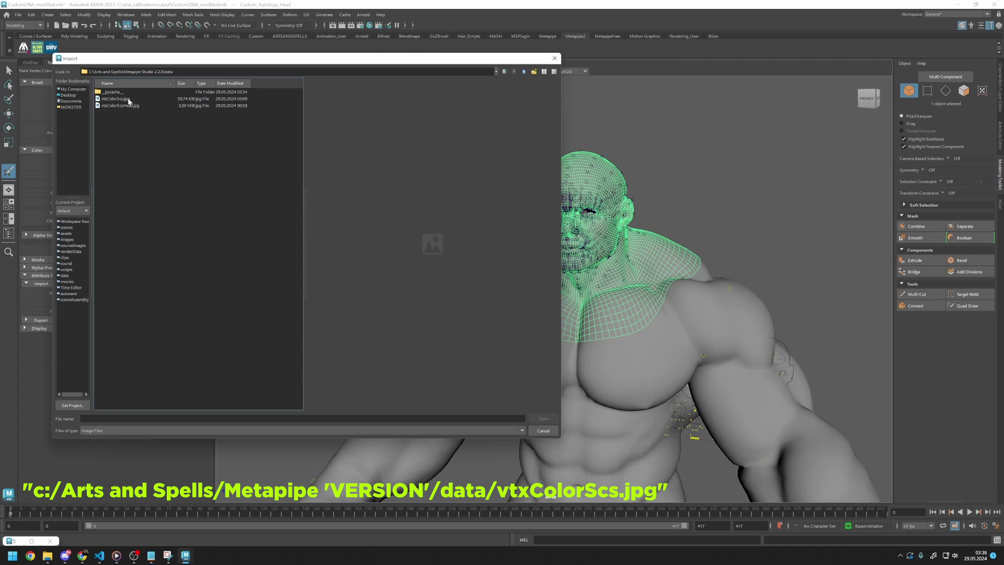
click(222, 85)
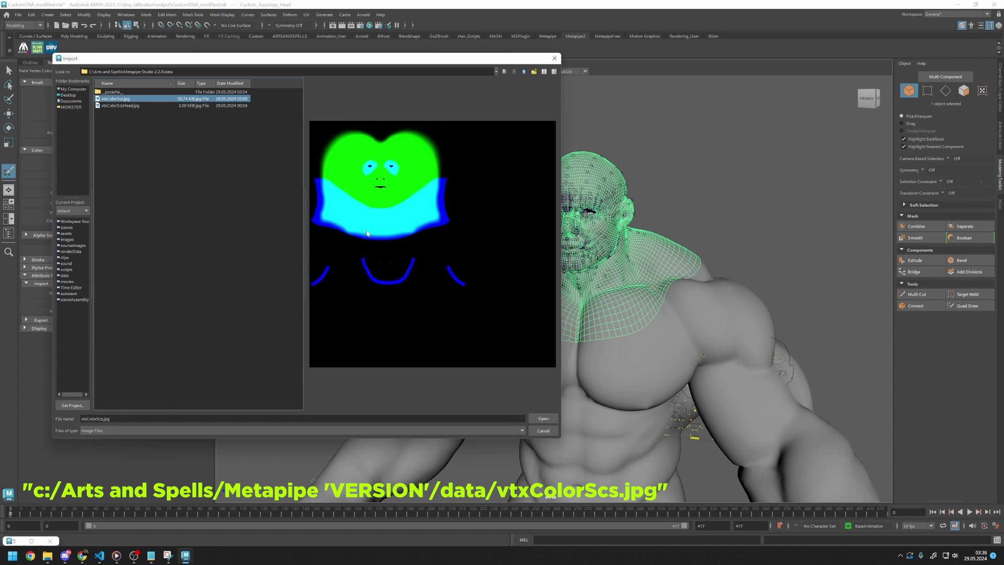
click(553, 418)
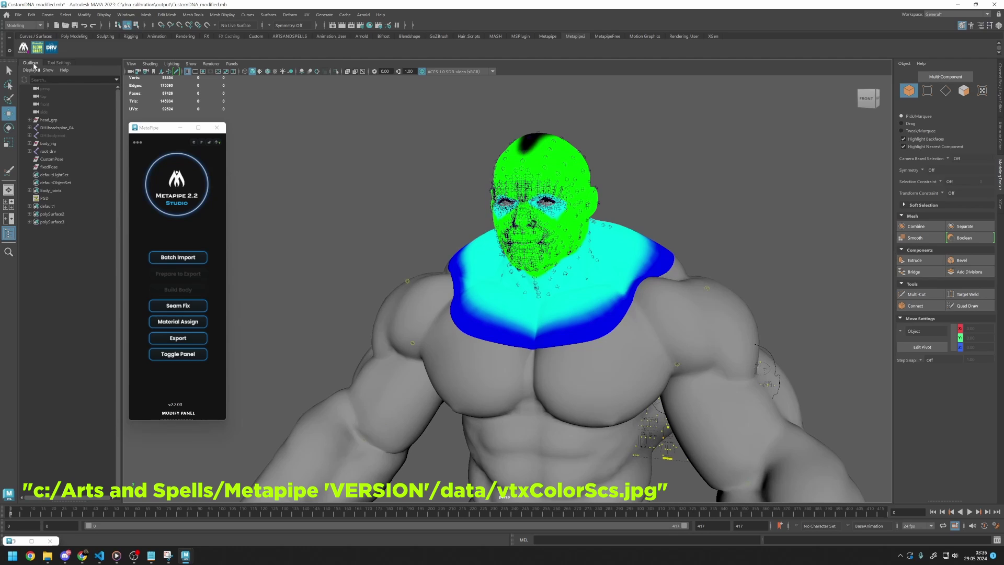
Step: Assign materials to the head_lod0 meshes, from head_lod0_mesh through Custom_Topology_Head
click(34, 127)
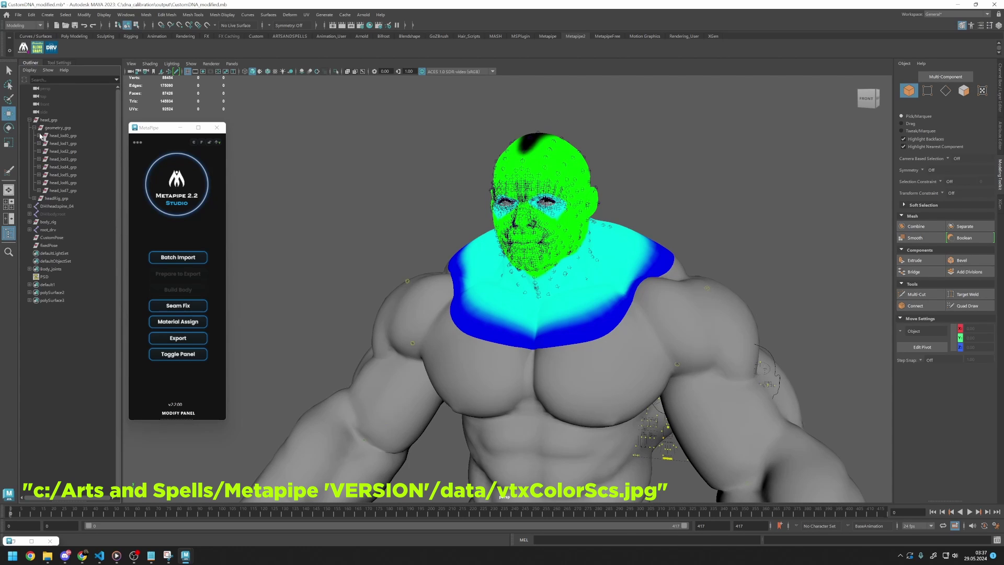
click(39, 135)
click(67, 143)
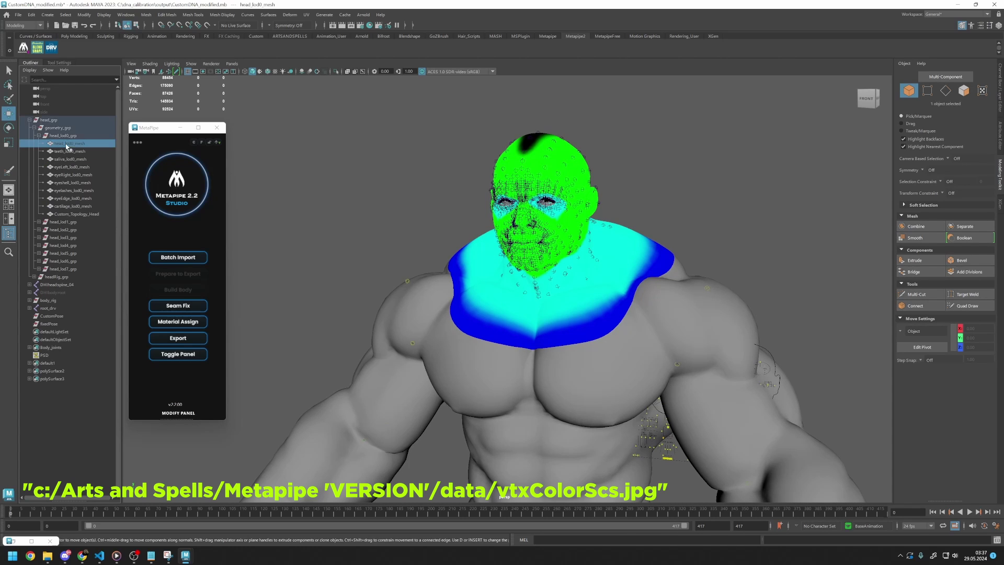
shift+click(73, 215)
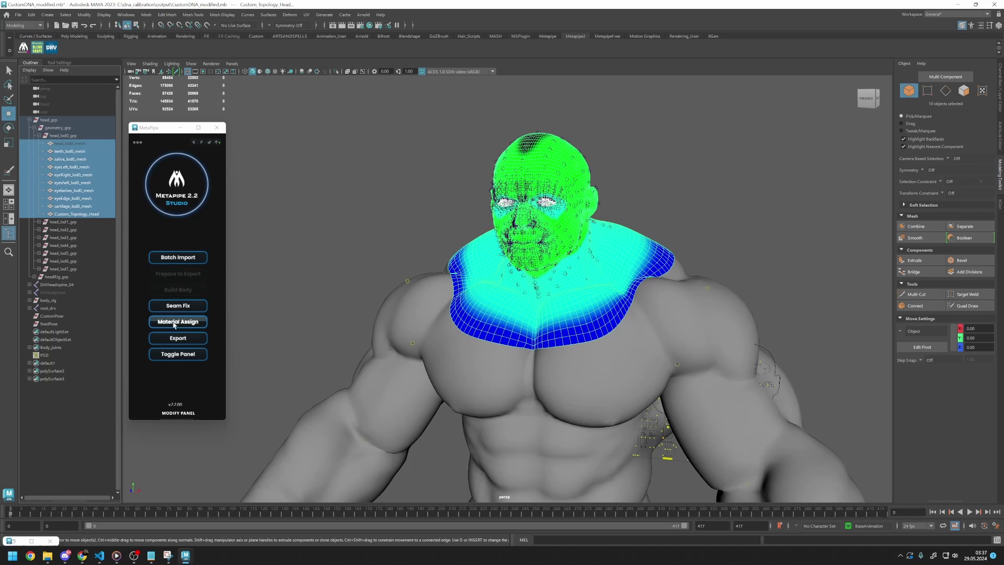
click(199, 326)
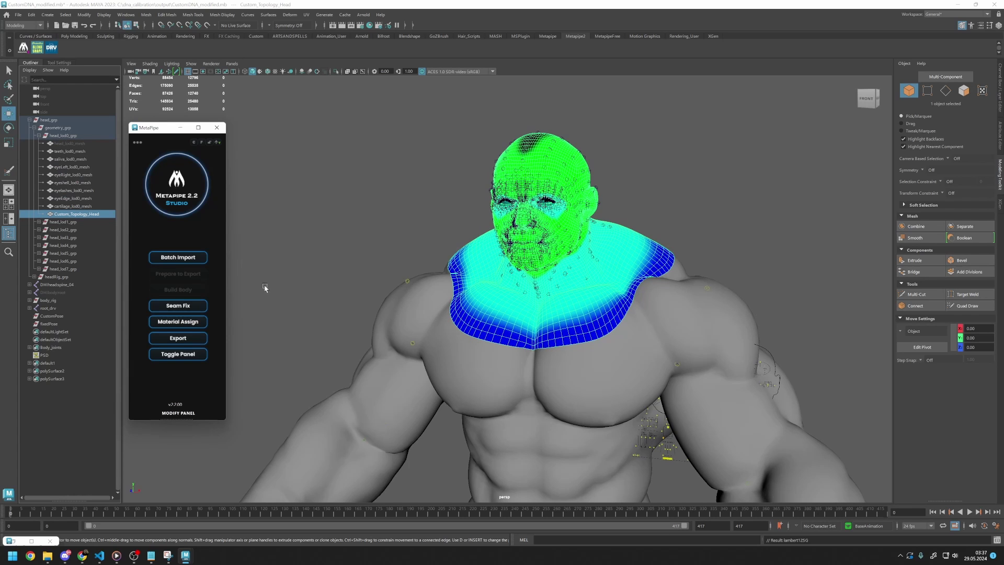
Step: Delete the original head_lod0_mesh and the three original body meshes, including the flip-flops
click(292, 334)
click(80, 145)
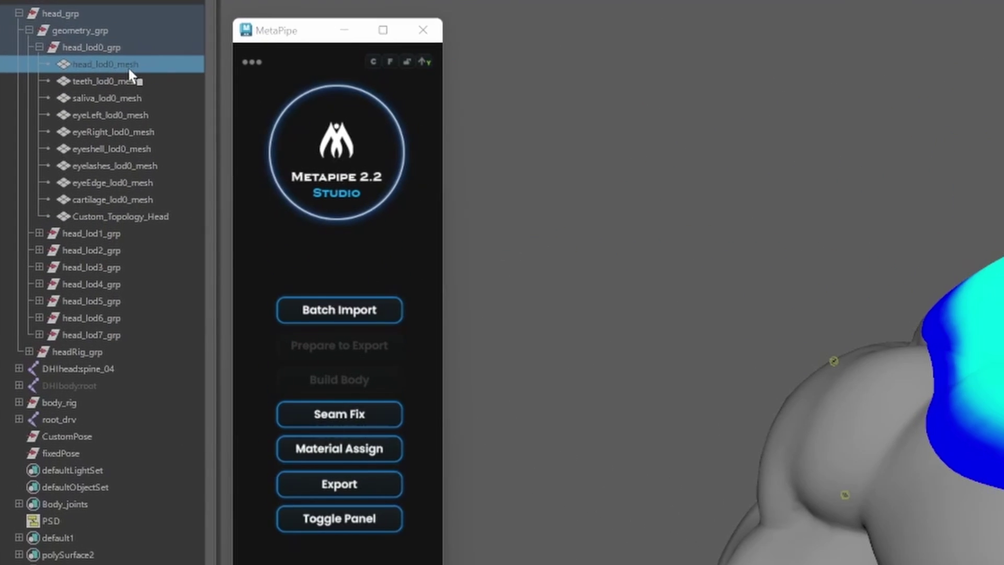
key(Delete)
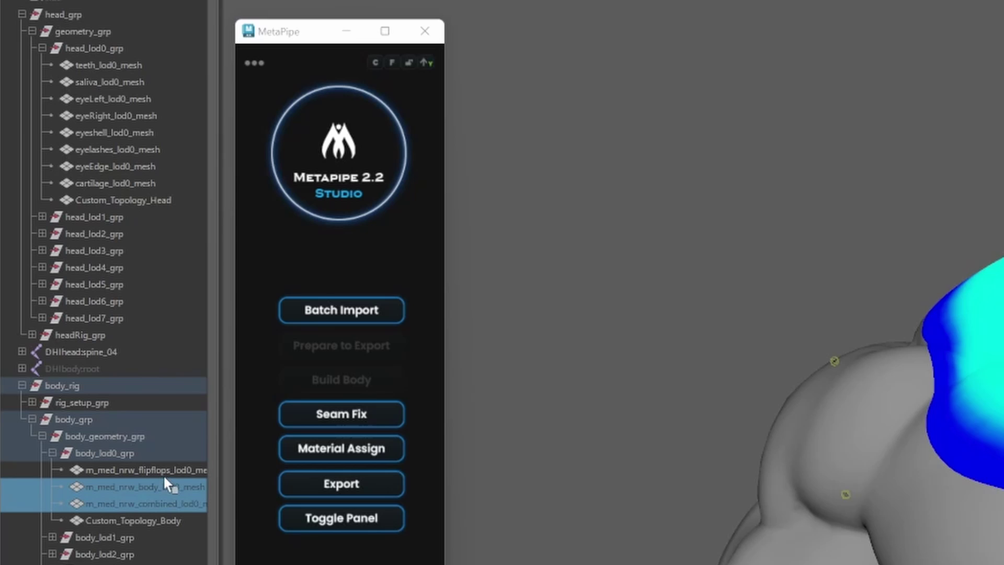
ctrl+click(162, 470)
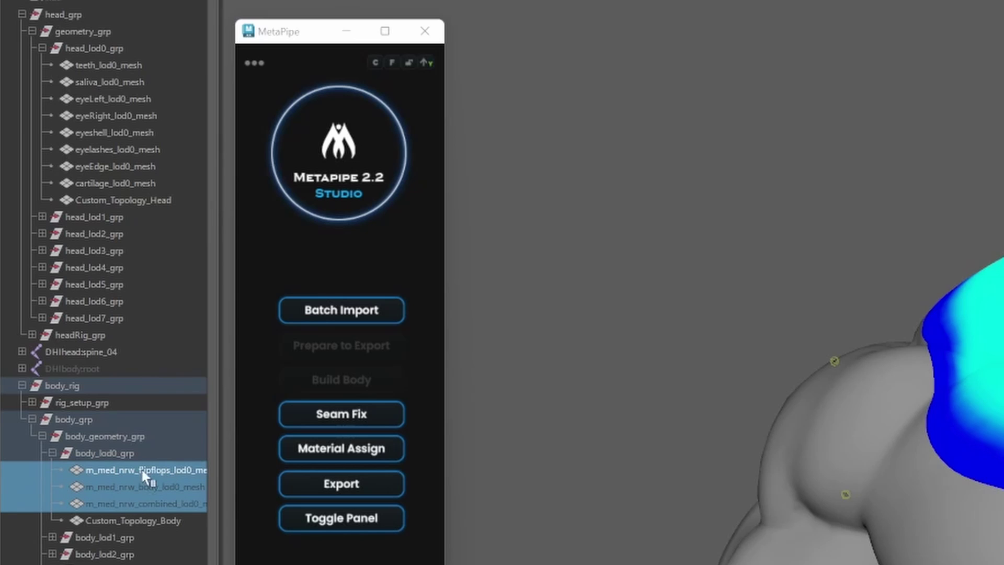
key(Delete)
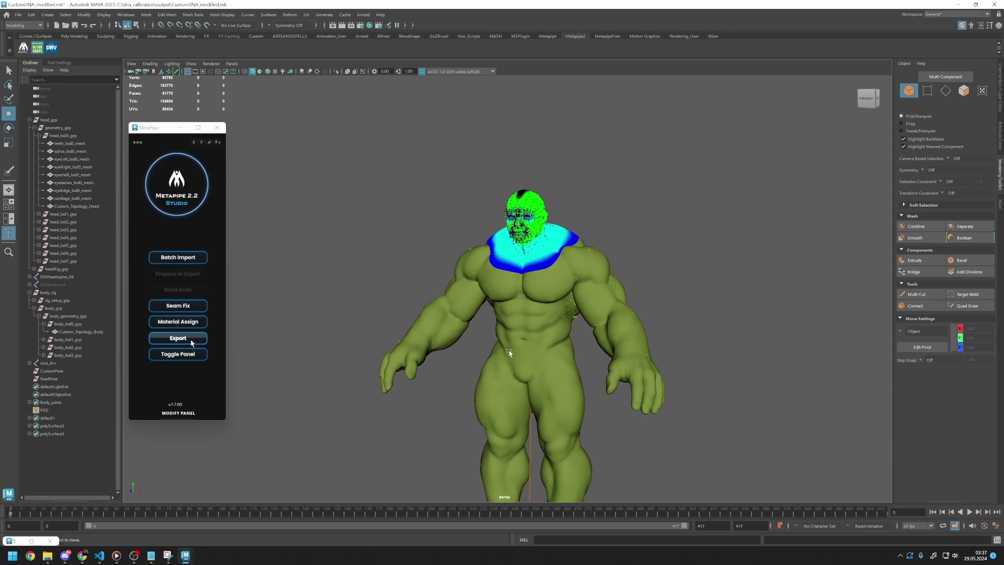
Step: Start MetaPipe's FBX export of the finished muscular character
click(191, 340)
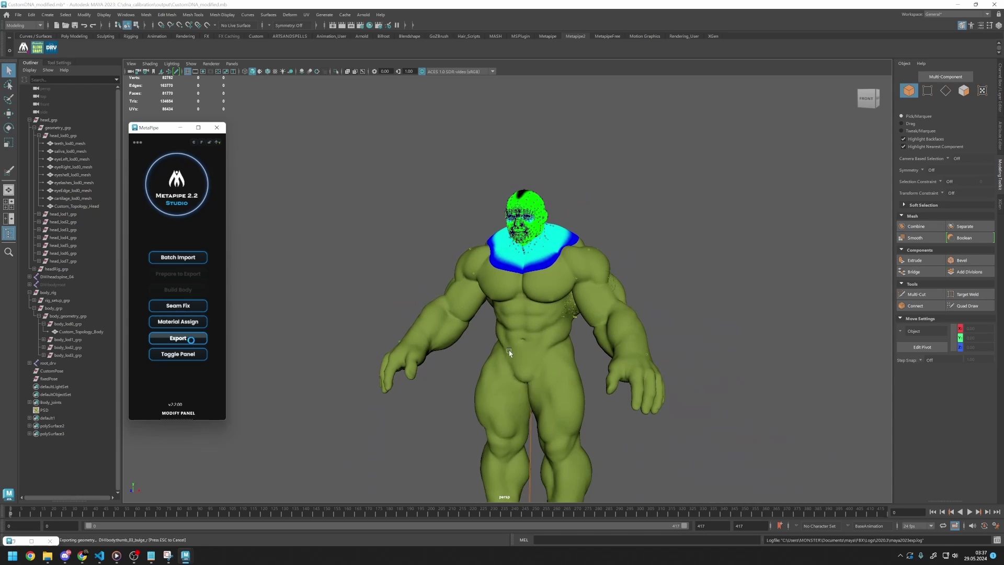